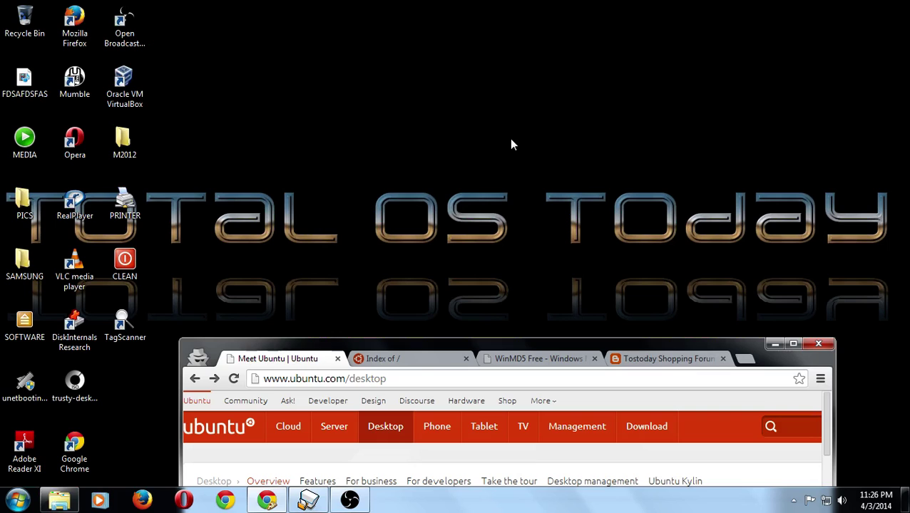
# Open the Ubuntu Desktop download page from the Meet Ubuntu page and review the 12.04 LTS and 13.10 options.
pyautogui.doubleClick(791, 348)
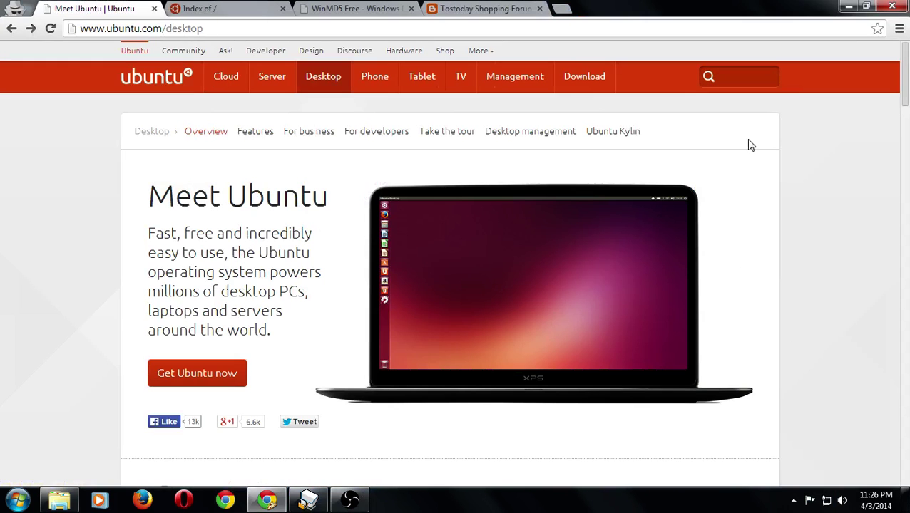
pyautogui.moveTo(320, 87)
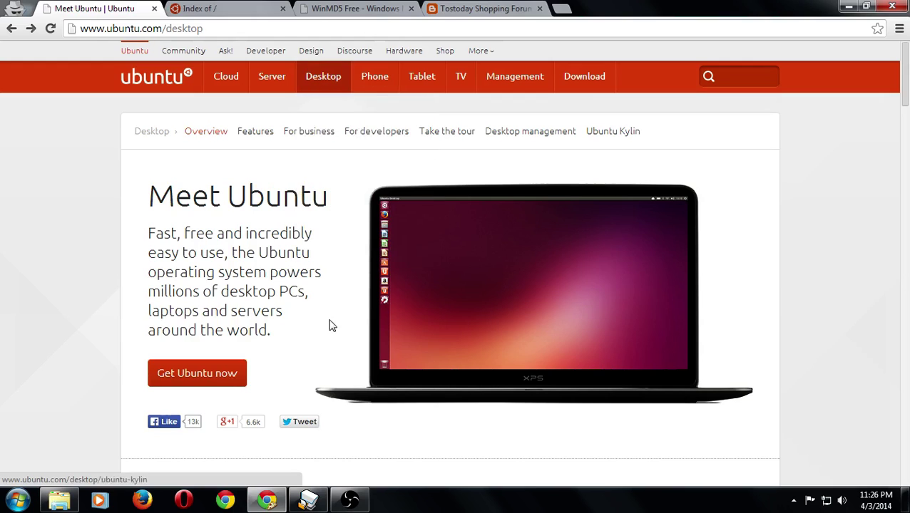
pyautogui.click(203, 382)
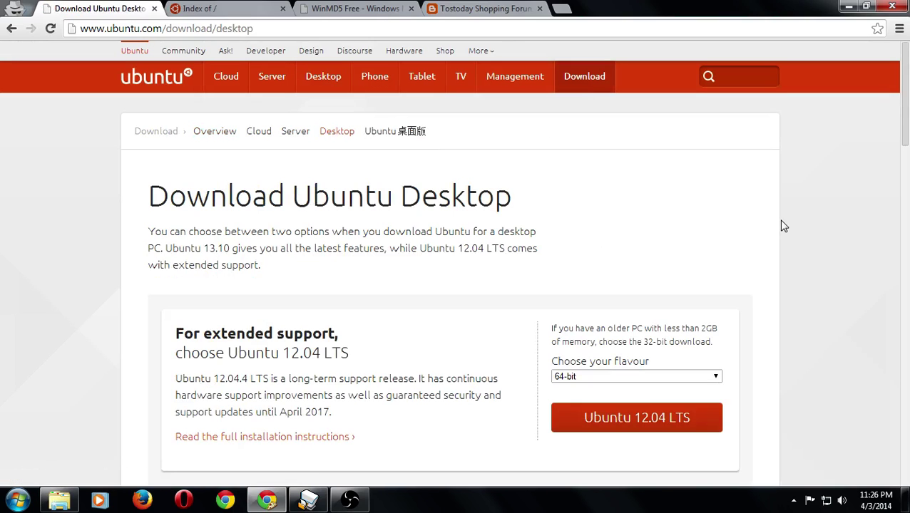
pyautogui.scroll(-1, 468, 299)
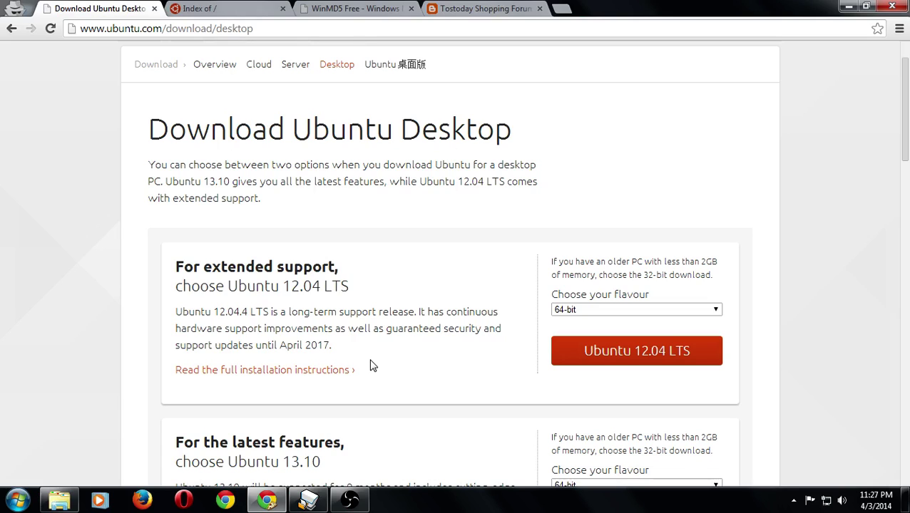
pyautogui.scroll(-2, 370, 366)
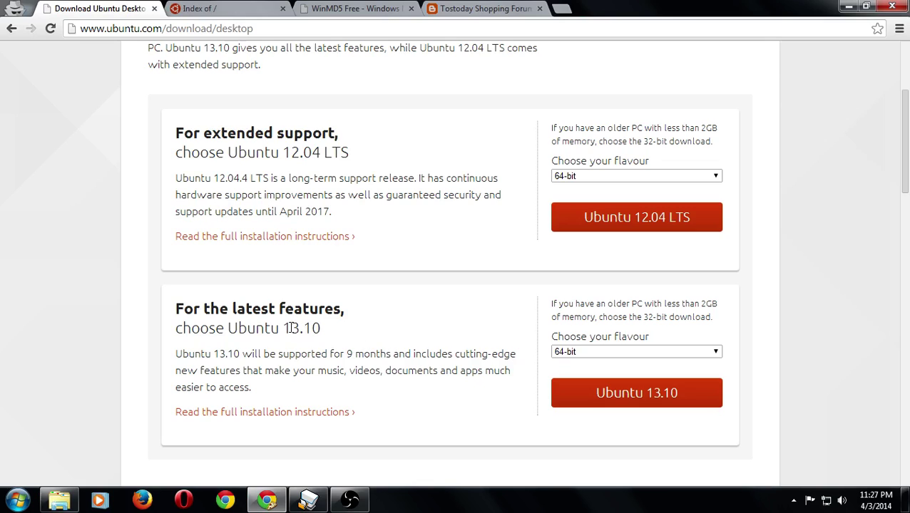
pyautogui.moveTo(284, 328); pyautogui.dragTo(338, 326)
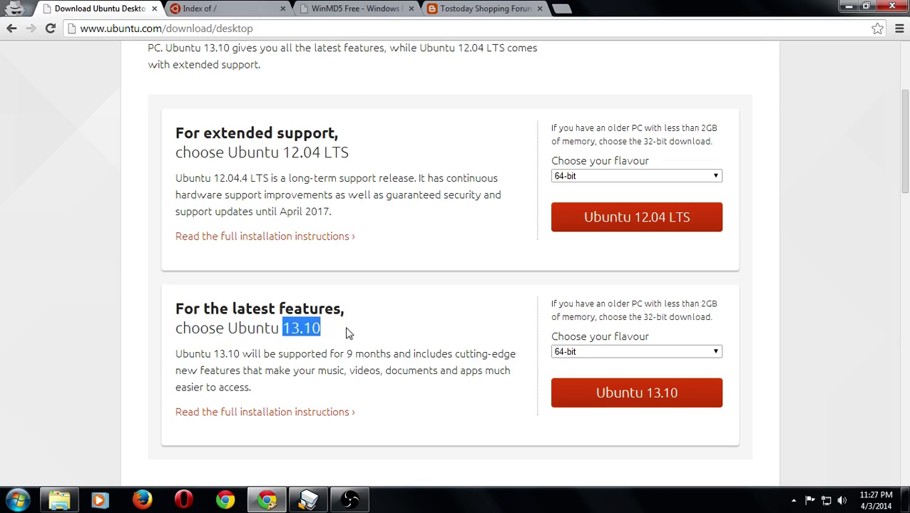
pyautogui.click(416, 333)
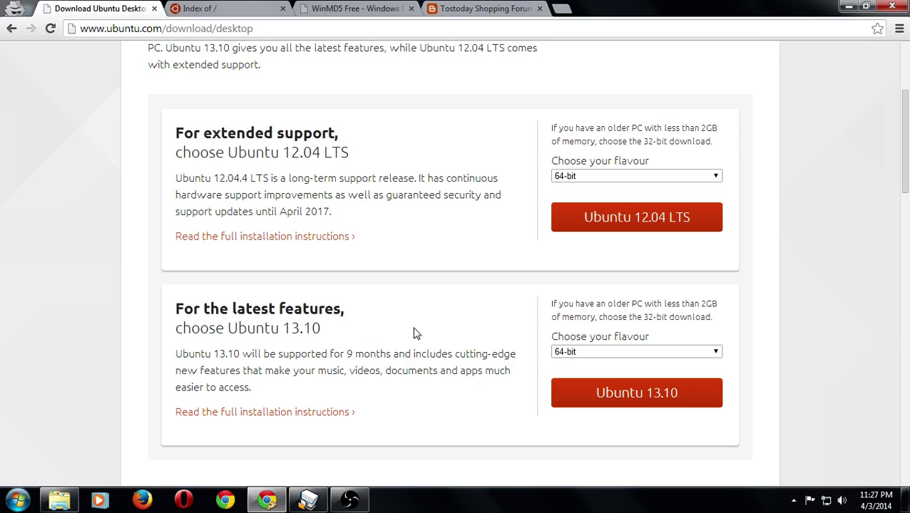
# Open the current daily-live build on cdimage.ubuntu.com and go through its list of desktop images.
pyautogui.click(237, 10)
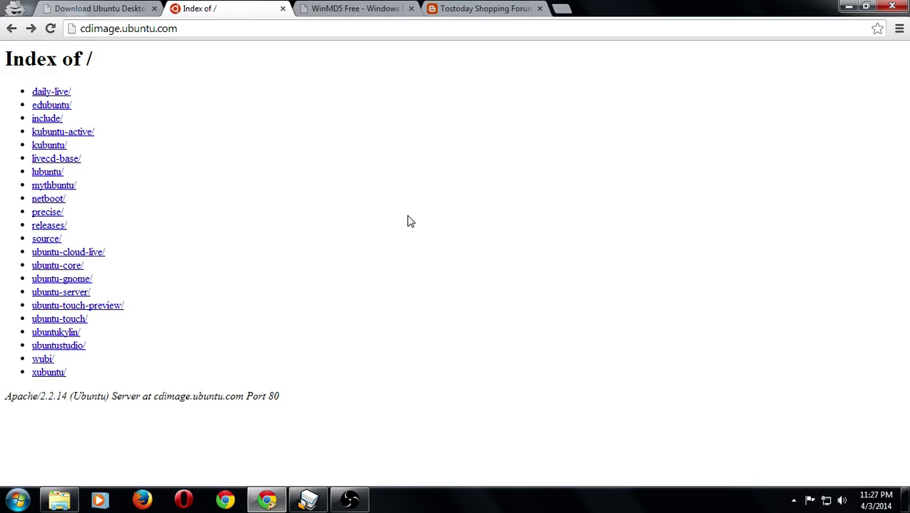
pyautogui.click(61, 95)
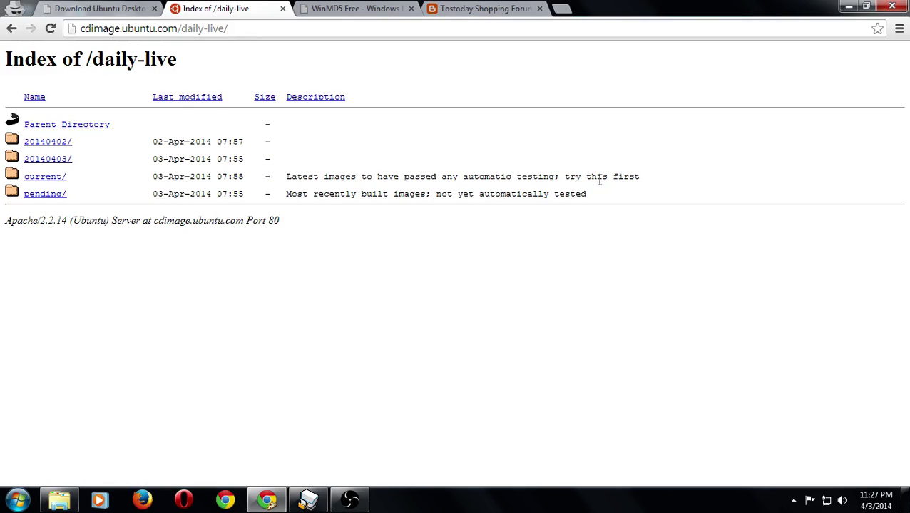
pyautogui.click(40, 178)
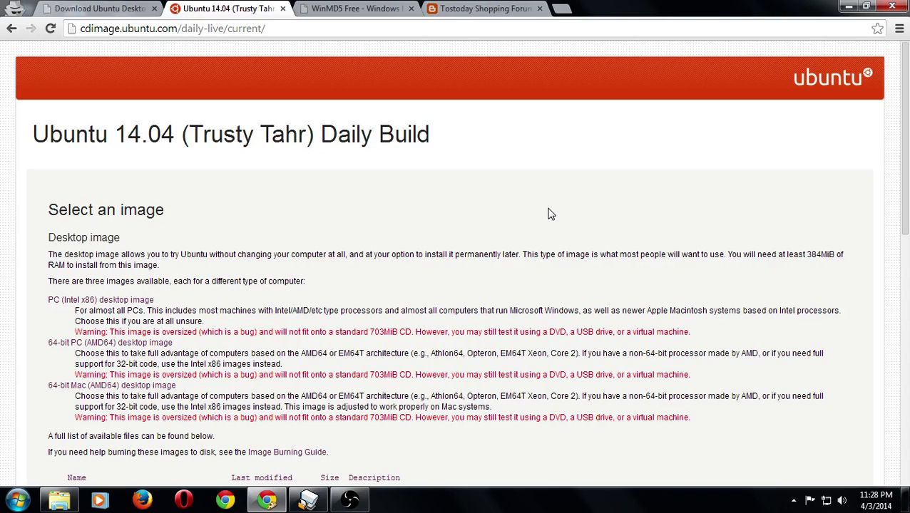
pyautogui.scroll(-3, 550, 214)
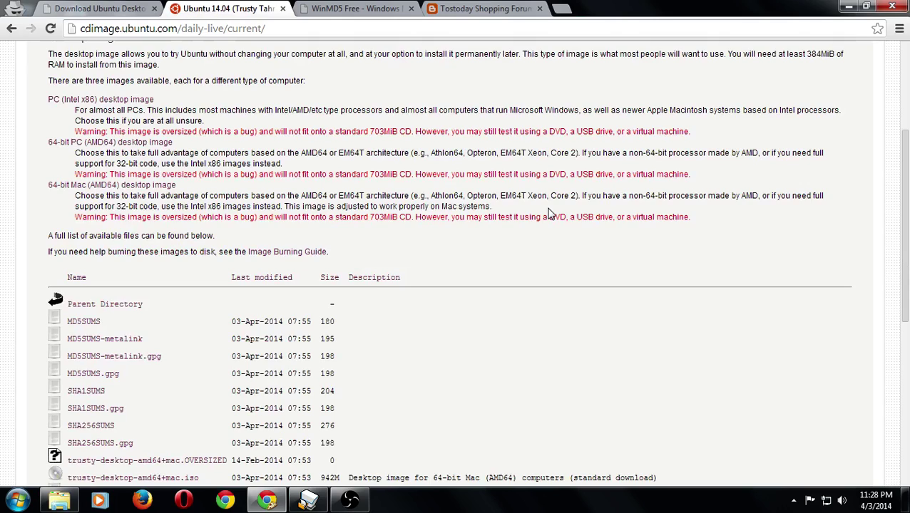
pyautogui.scroll(-2, 550, 214)
pyautogui.scroll(-4, 549, 214)
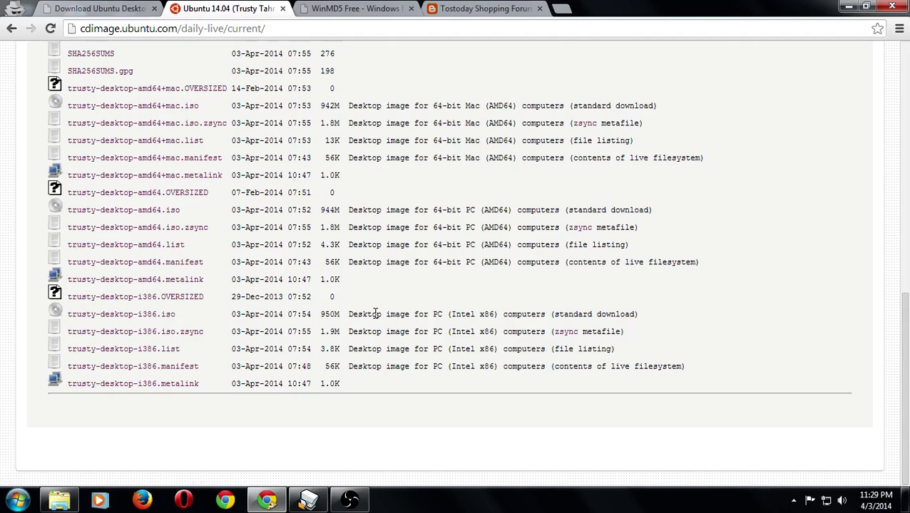
# View the WinMD5 website, then switch to WinMD5Free and compare the current and original MD5 checksums of trusty-desktop-i386.iso.
pyautogui.click(347, 13)
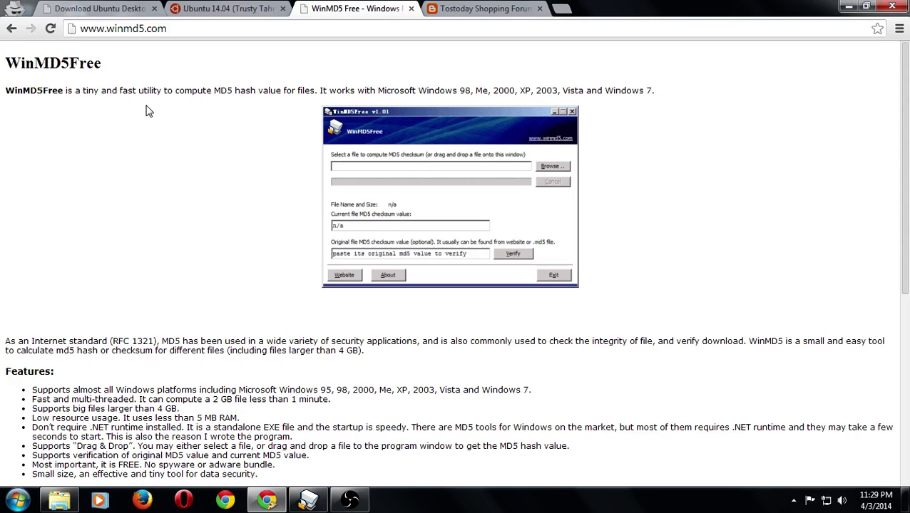
pyautogui.click(308, 499)
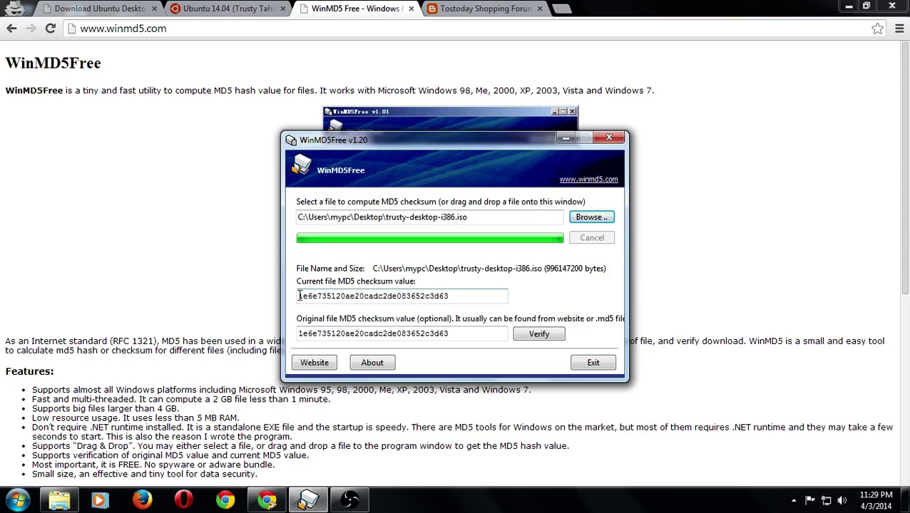
pyautogui.moveTo(298, 296); pyautogui.dragTo(466, 299)
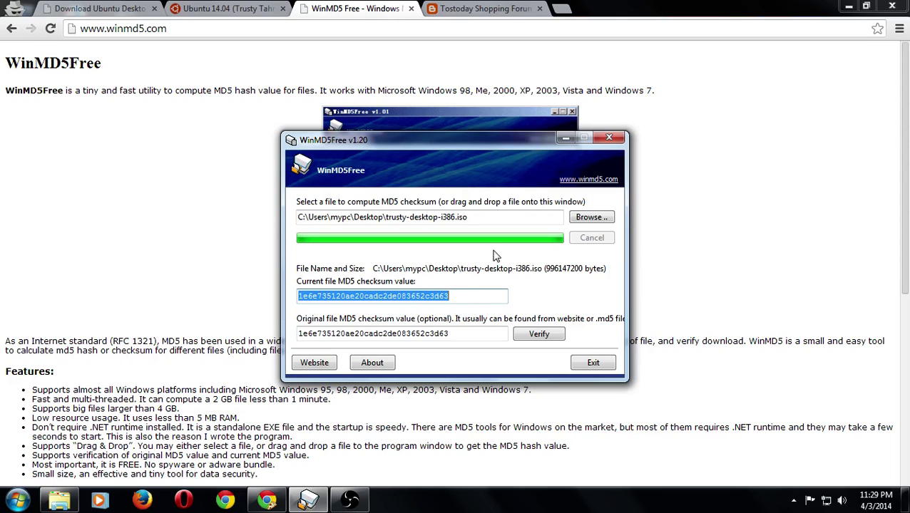
pyautogui.click(469, 296)
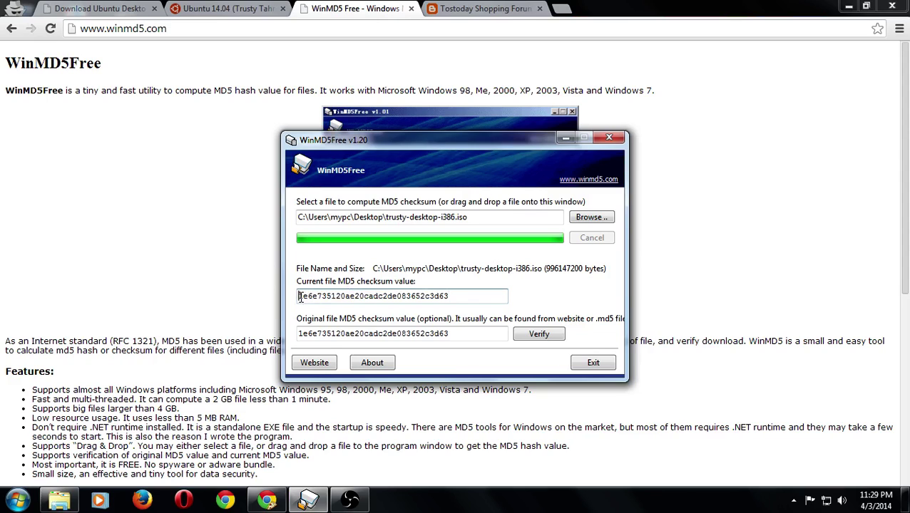
pyautogui.moveTo(300, 298); pyautogui.dragTo(460, 296)
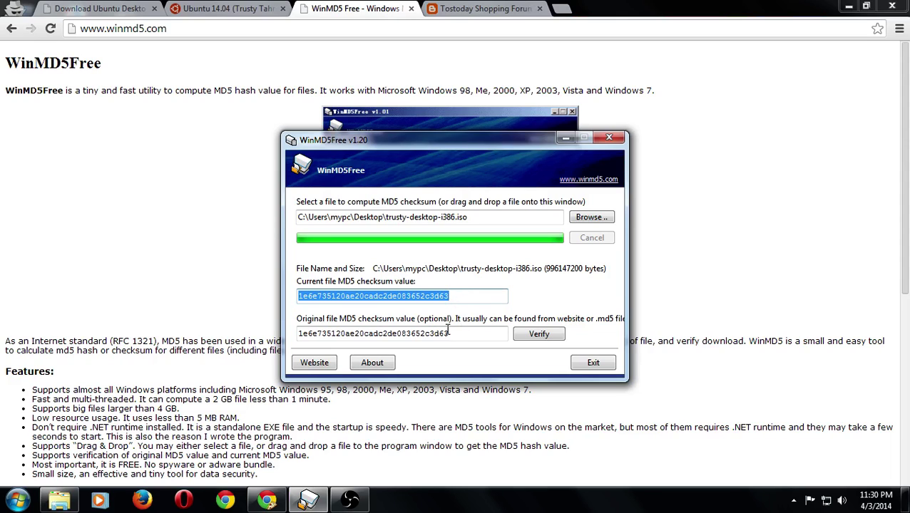
pyautogui.click(451, 330)
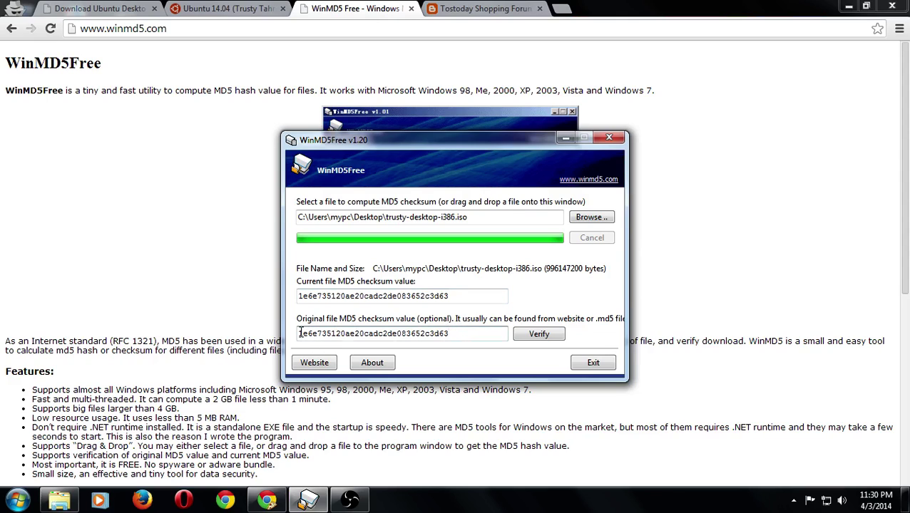
pyautogui.moveTo(298, 333); pyautogui.dragTo(466, 334)
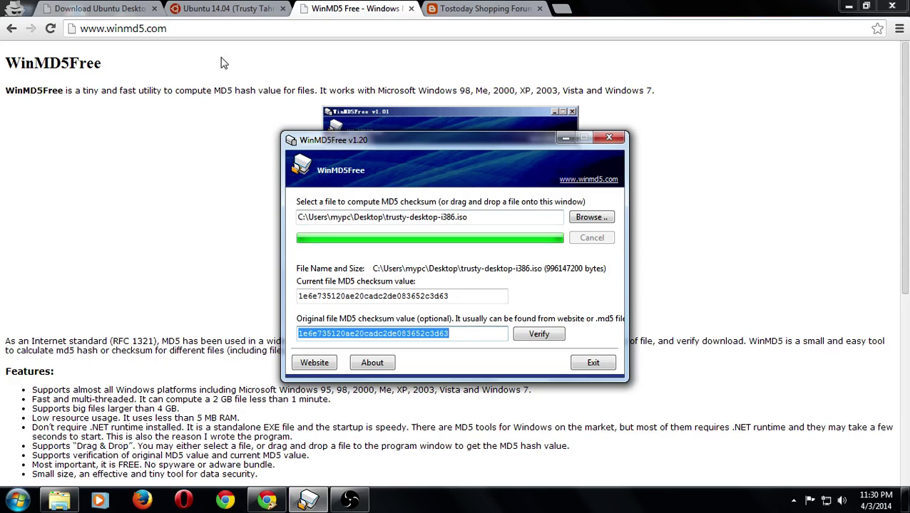
# Open the MD5SUMS file of the Ubuntu 14.04 daily build and select the checksum for trusty-desktop-i386.iso.
pyautogui.click(228, 9)
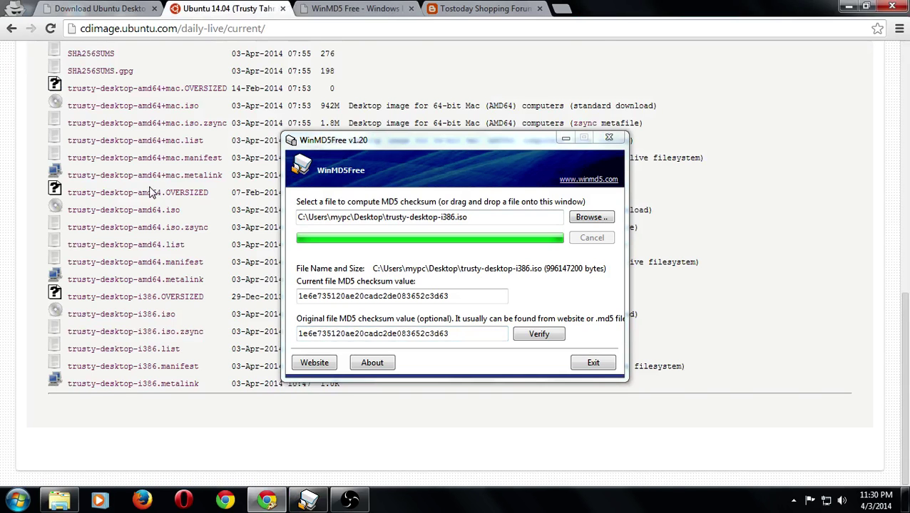
pyautogui.scroll(4, 150, 191)
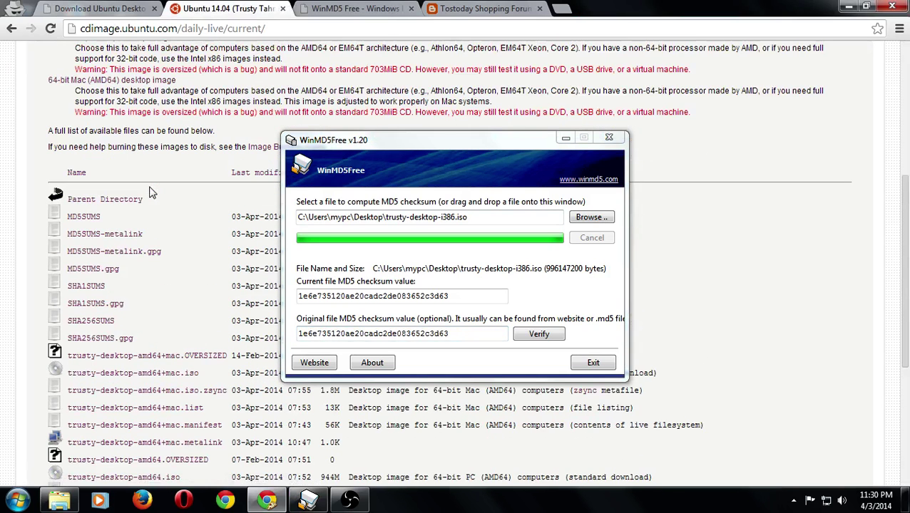
pyautogui.click(91, 223)
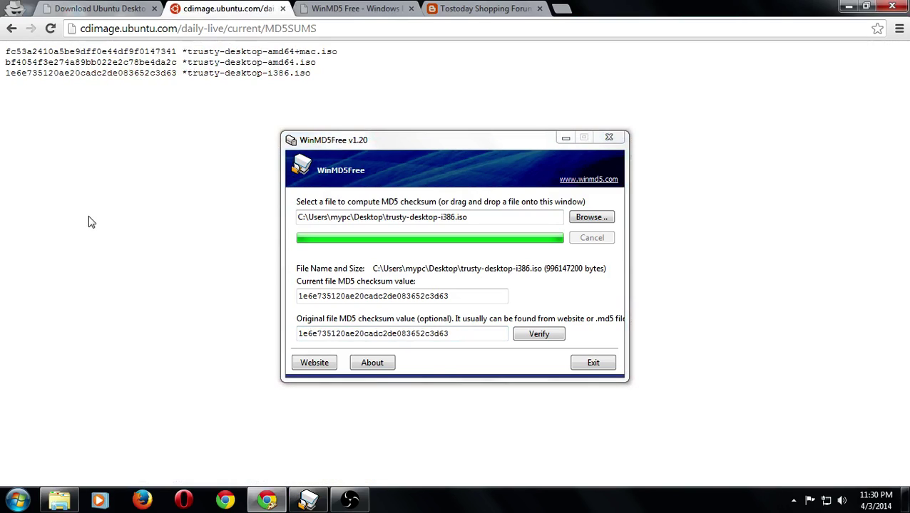
pyautogui.doubleClick(269, 73)
pyautogui.click(31, 96)
pyautogui.moveTo(7, 73); pyautogui.dragTo(178, 75)
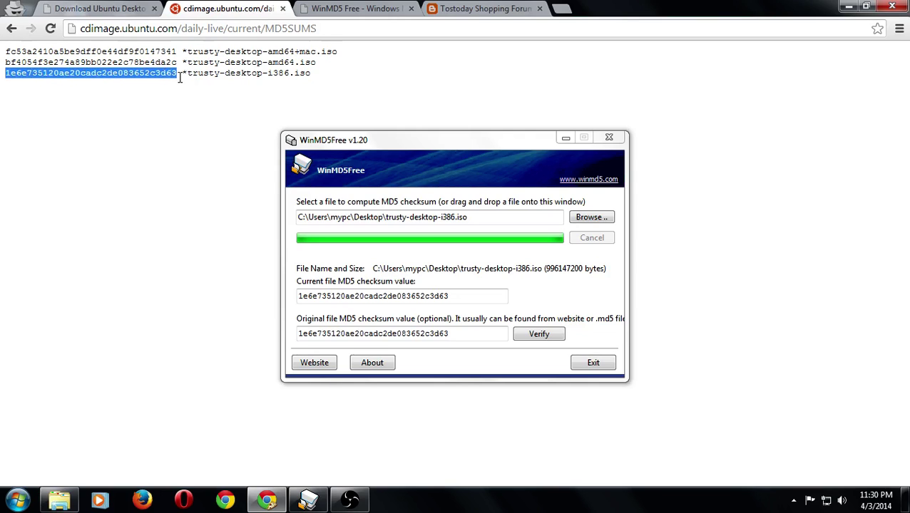
# Verify the trusty-desktop-i386.iso checksum against its original value in WinMD5Free, repeat the check, and exit the program.
pyautogui.click(464, 334)
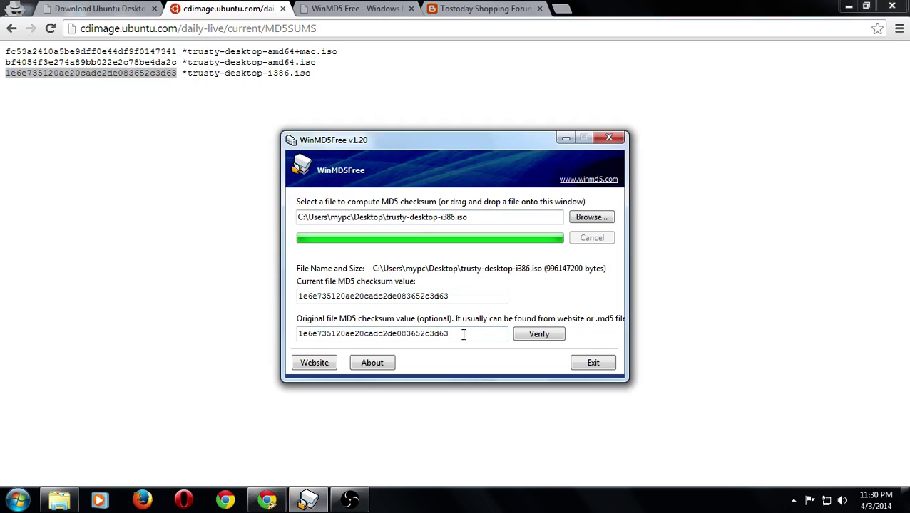
pyautogui.click(527, 338)
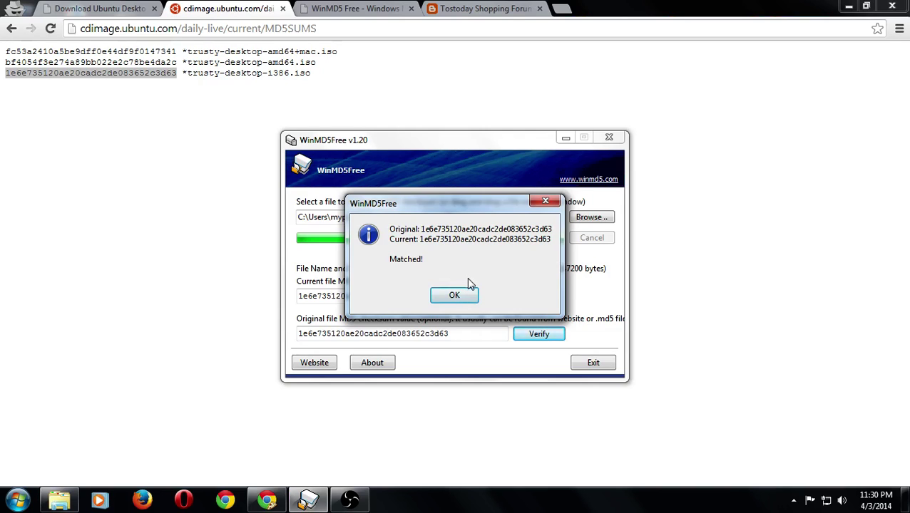
pyautogui.click(464, 297)
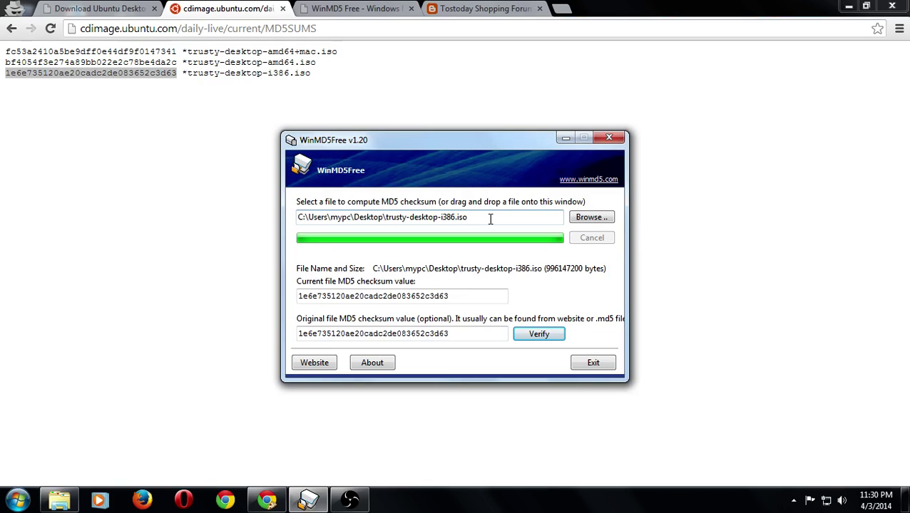
pyautogui.click(470, 297)
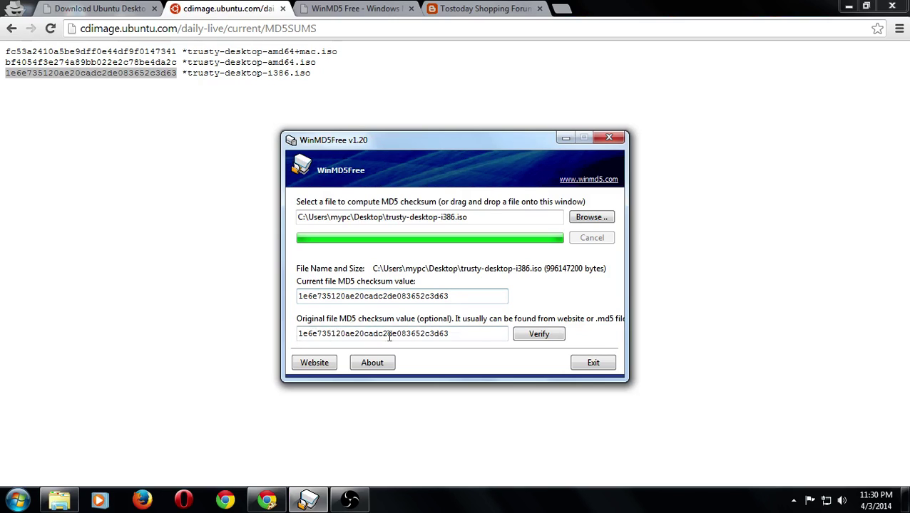
pyautogui.click(532, 341)
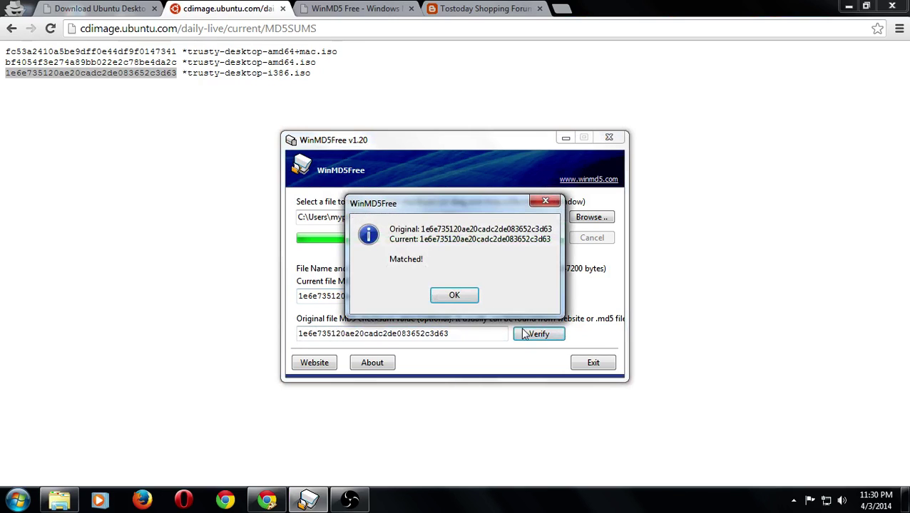
pyautogui.click(460, 296)
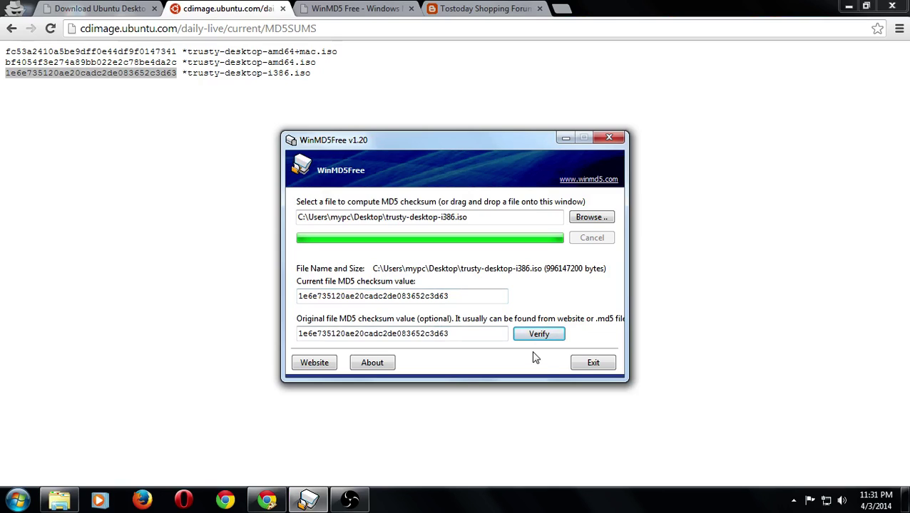
pyautogui.click(585, 365)
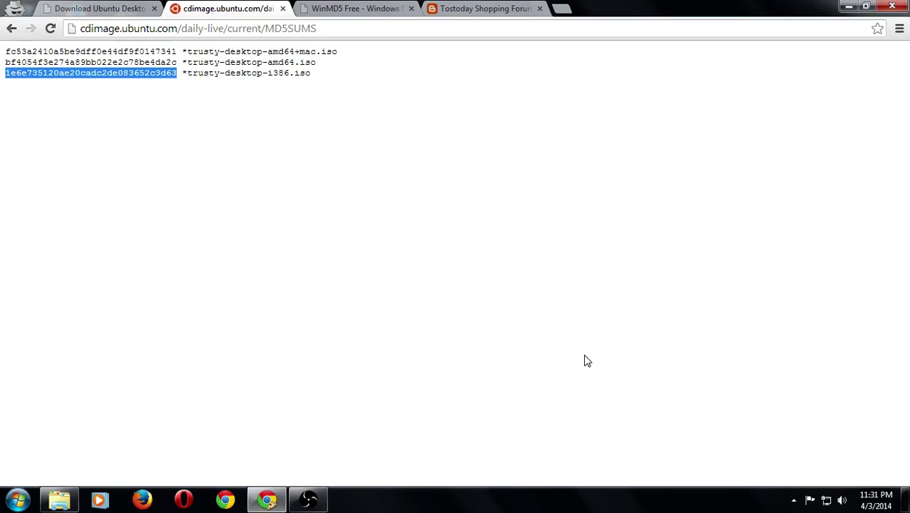
# Open the Windows 7 laptops link on the Totalostoday-Shop blog and browse the Amazon listings.
pyautogui.click(465, 16)
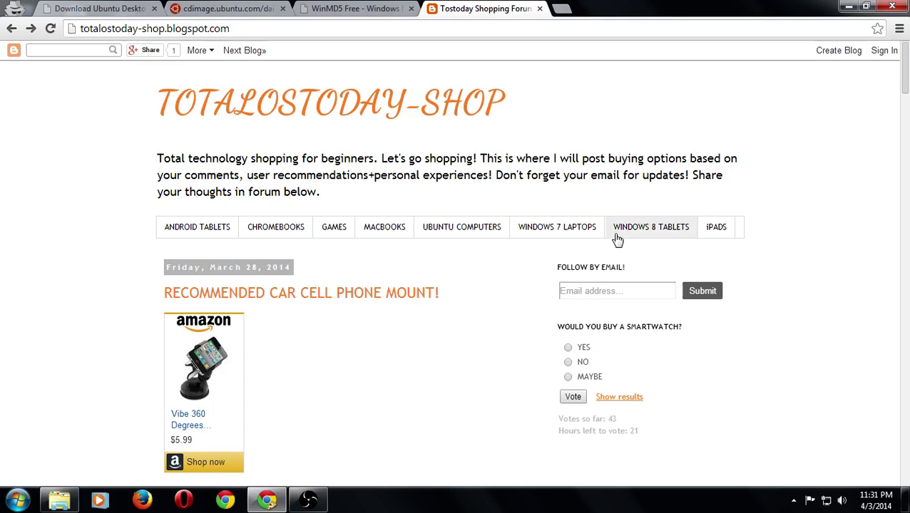
pyautogui.click(565, 227)
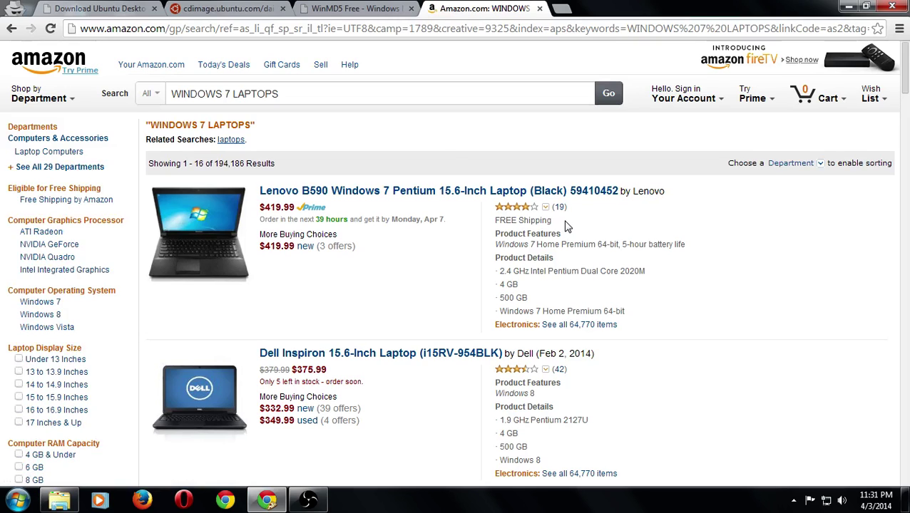
pyautogui.click(12, 28)
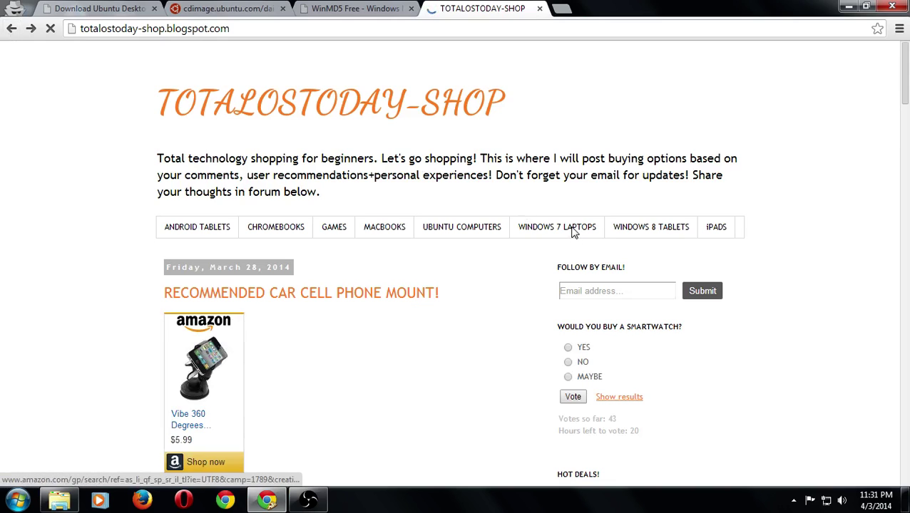
pyautogui.click(574, 232)
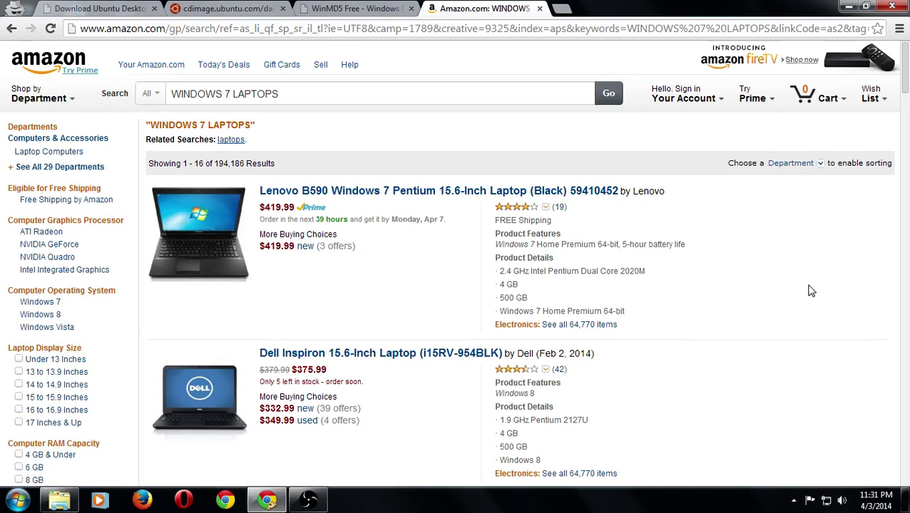
pyautogui.scroll(-2, 811, 291)
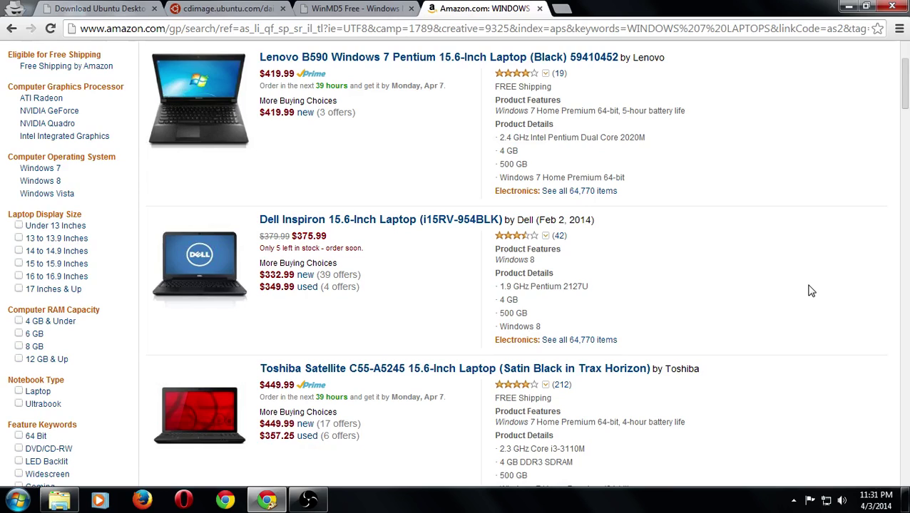
# Look through the Windows 7 laptop search results on Amazon and return to the start of the listings.
pyautogui.scroll(-3, 810, 291)
pyautogui.scroll(-3, 810, 291)
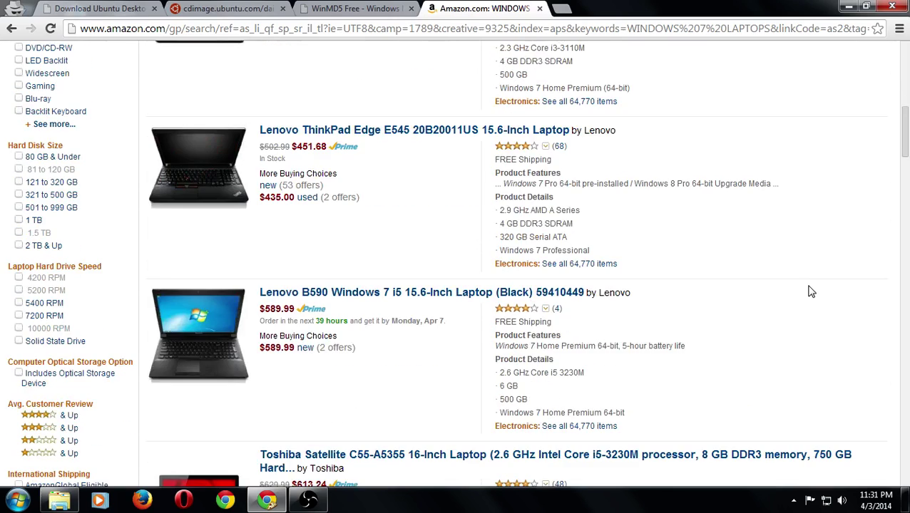
pyautogui.scroll(8, 811, 291)
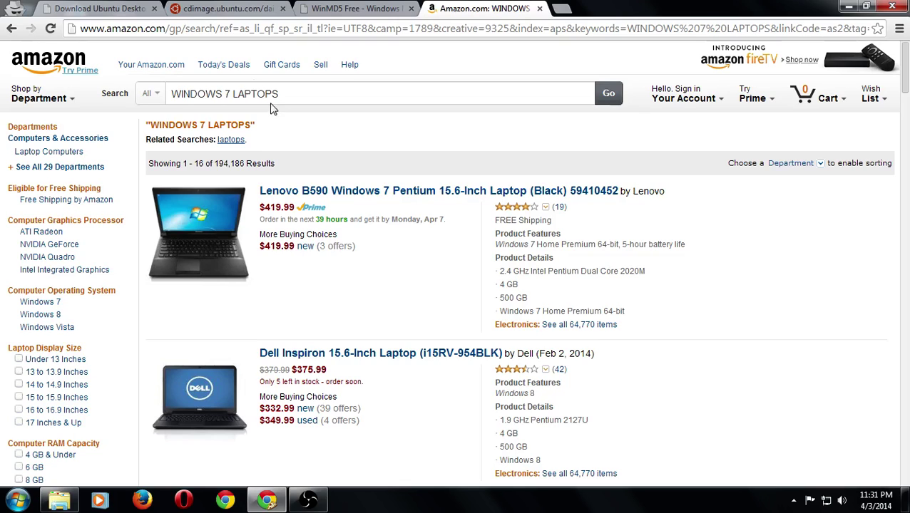
# Review the Ubuntu desktop download page, and go back from the MD5SUMS file to the Ubuntu 14.04 daily build listing.
pyautogui.click(205, 10)
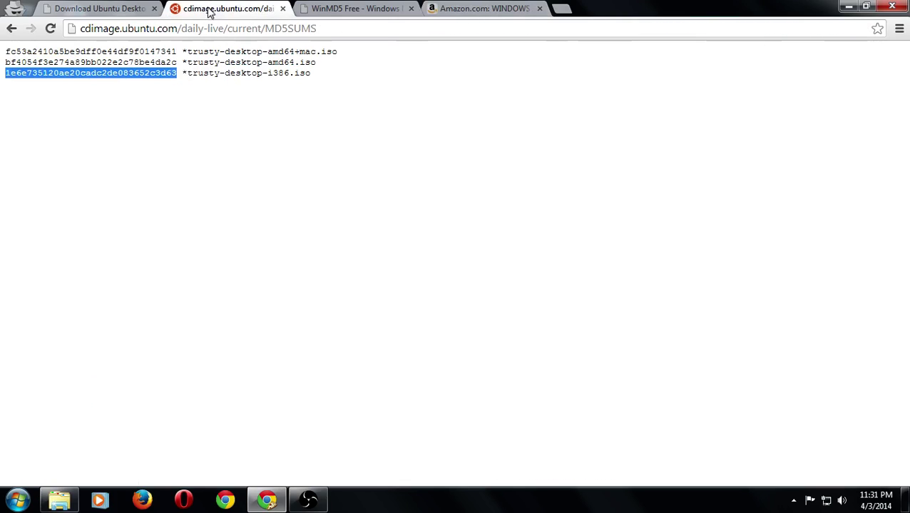
pyautogui.click(120, 13)
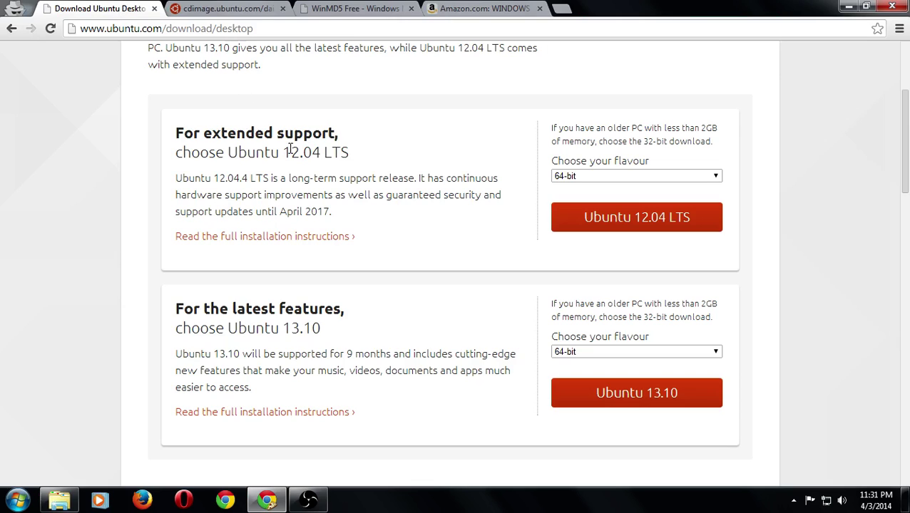
pyautogui.click(239, 10)
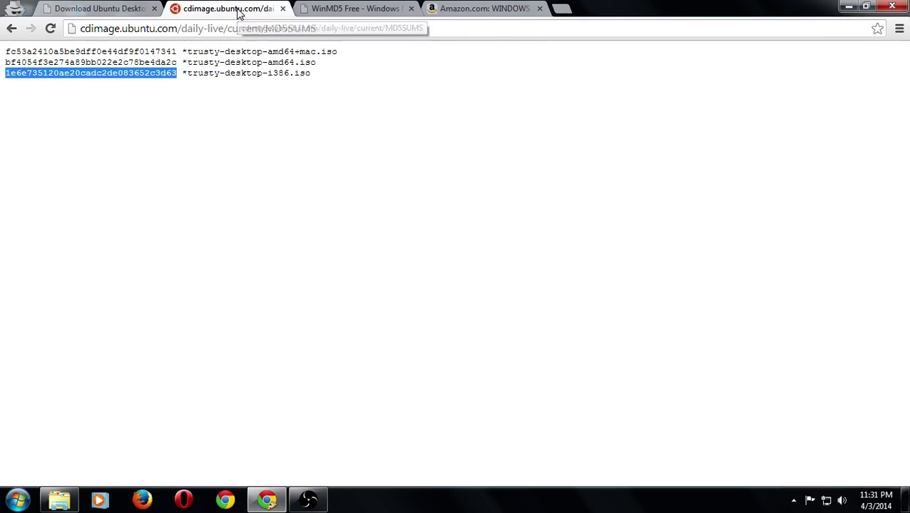
pyautogui.click(19, 33)
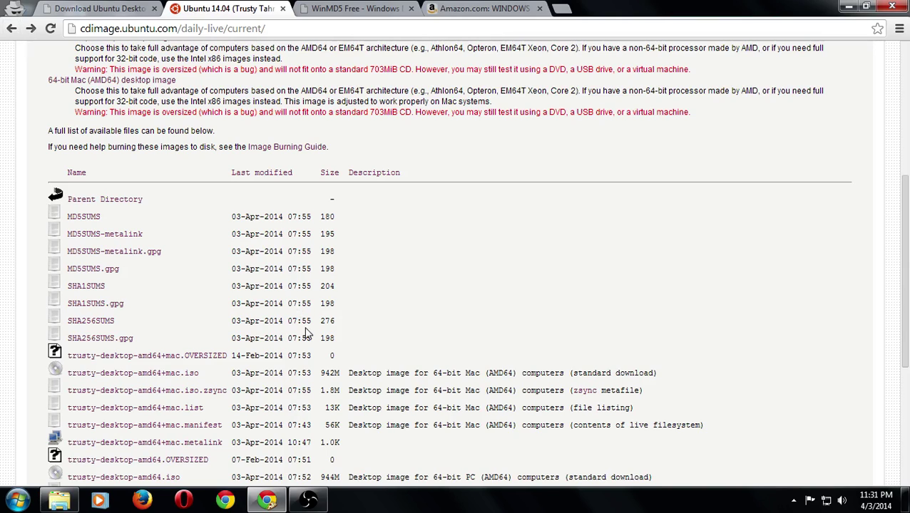
# Revisit the WinMD5Free website and minimize the browser to show the desktop.
pyautogui.click(383, 10)
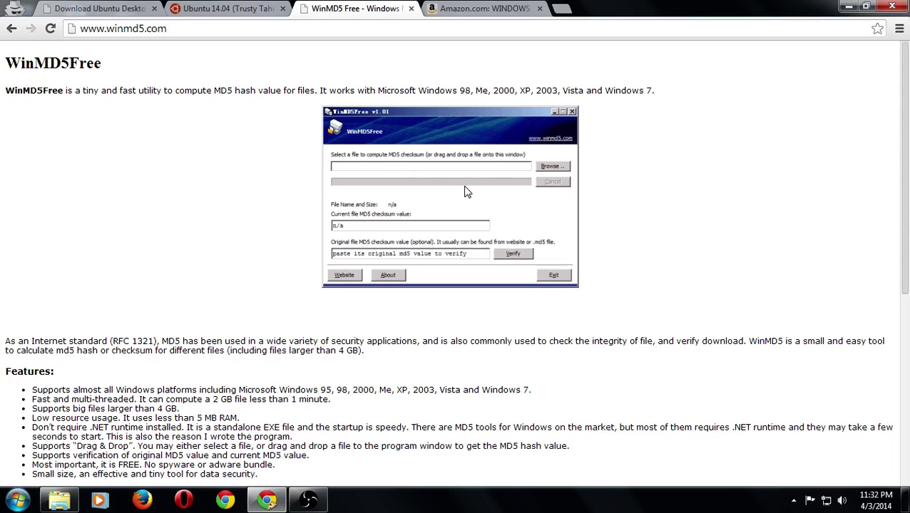
pyautogui.click(847, 8)
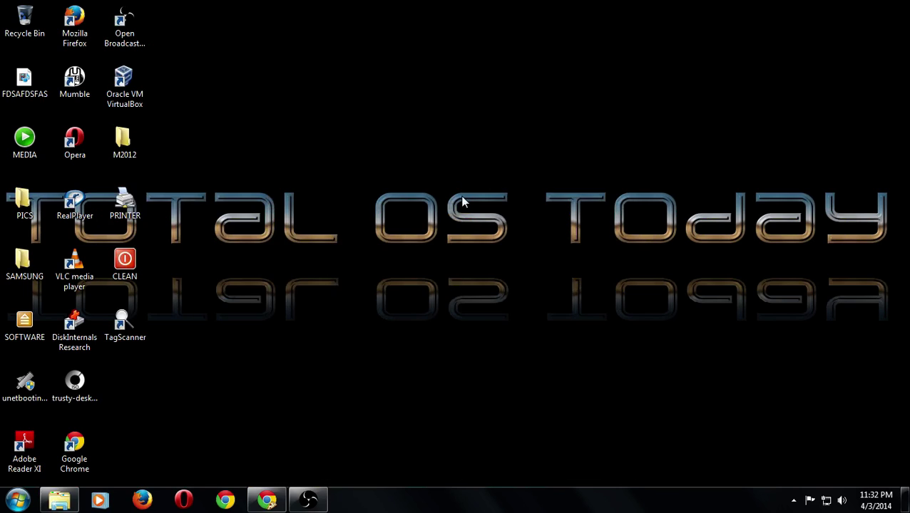